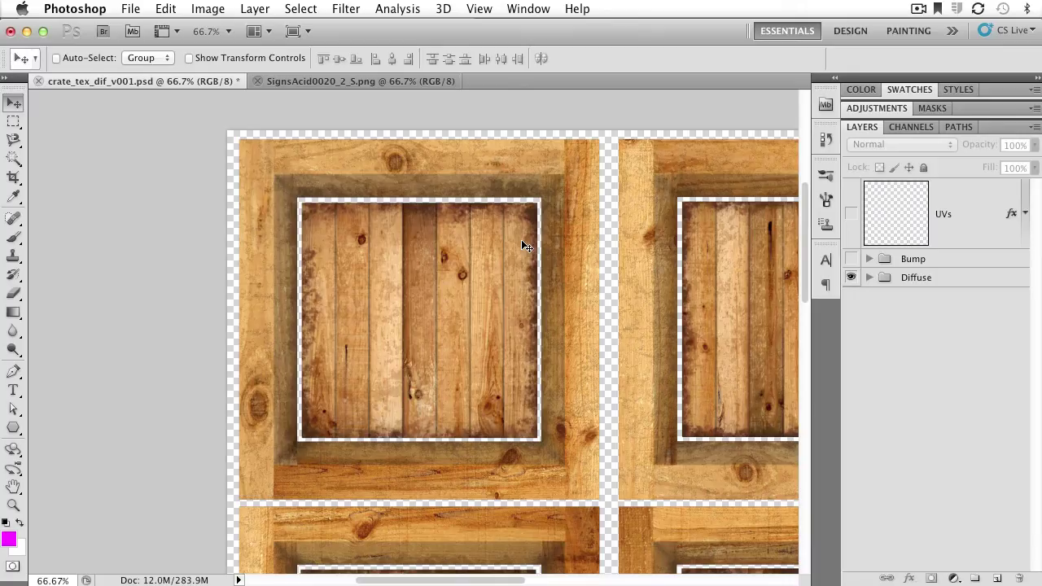
# - Bring the SignsAcid0020_2_S.png biohazard sign image to the front
pyautogui.click(329, 80)
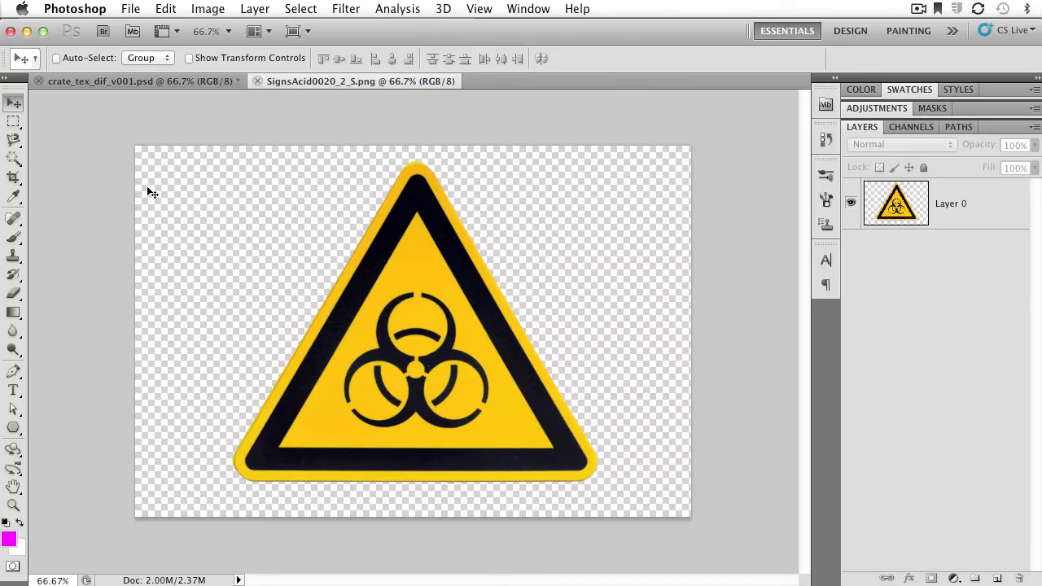
# - Drag Layer 0's biohazard sign into crate_tex_dif_v001.psd and place it over the upper-left panel
pyautogui.click(393, 303)
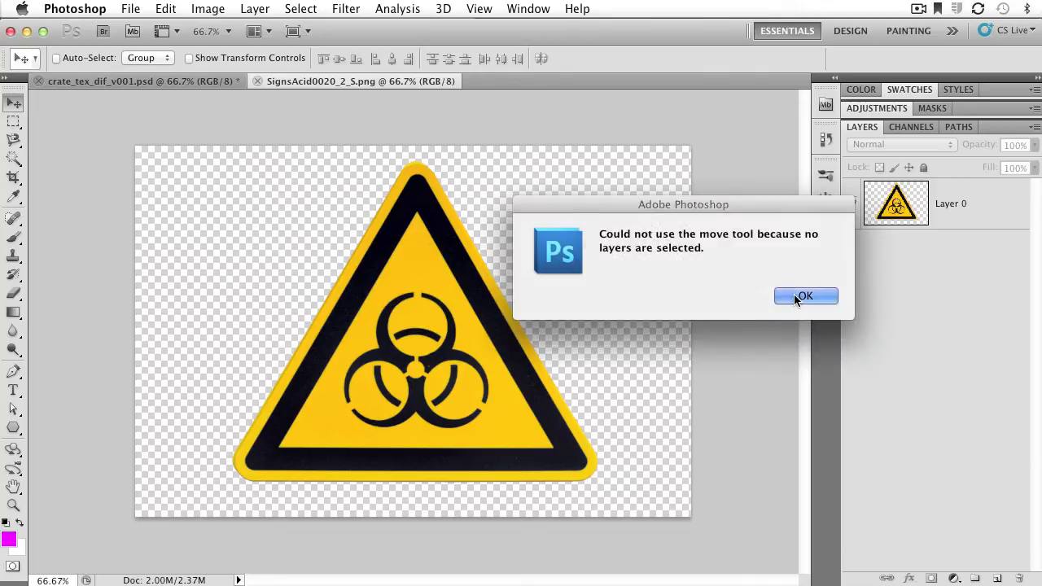
pyautogui.click(796, 298)
pyautogui.click(940, 216)
pyautogui.moveTo(360, 356); pyautogui.dragTo(242, 343)
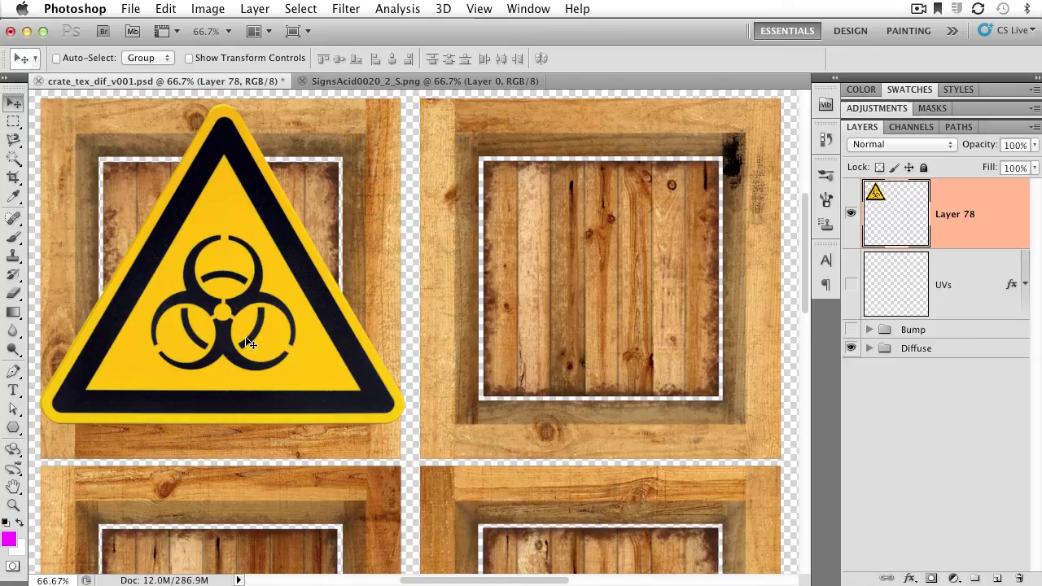
pyautogui.moveTo(201, 308)
pyautogui.mouseDown()
pyautogui.moveTo(188, 320)
pyautogui.moveTo(181, 309)
pyautogui.moveTo(232, 303)
pyautogui.moveTo(216, 313)
pyautogui.mouseUp()
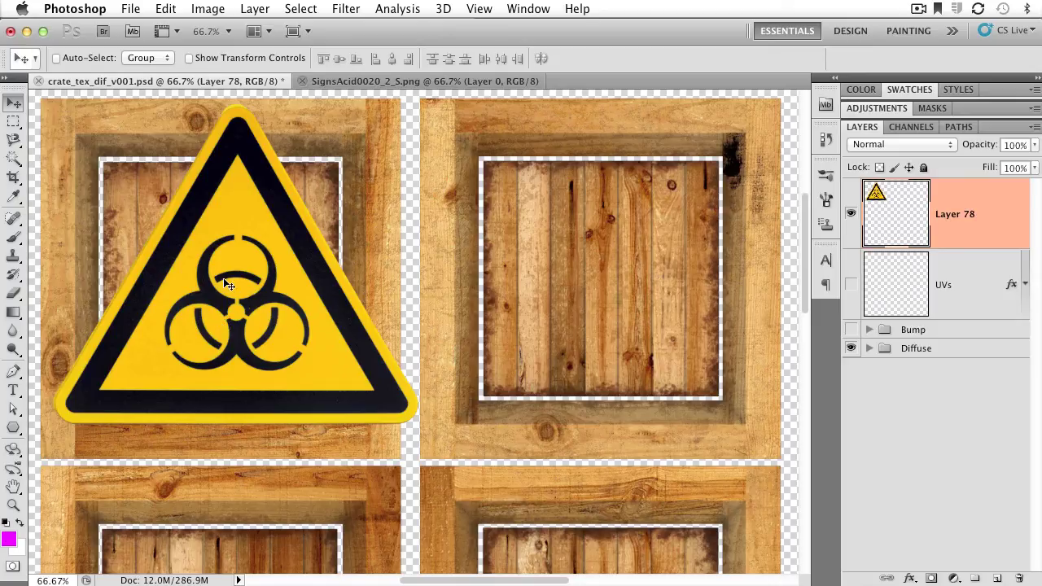
# - Start a Scale transform on the sign layer via Edit > Transform
pyautogui.click(170, 9)
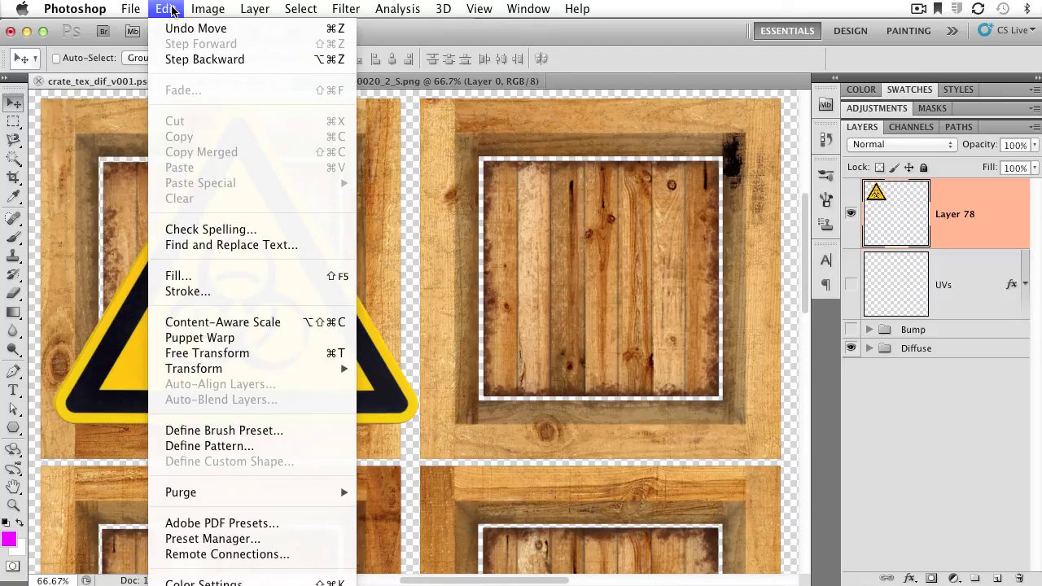
pyautogui.moveTo(230, 369)
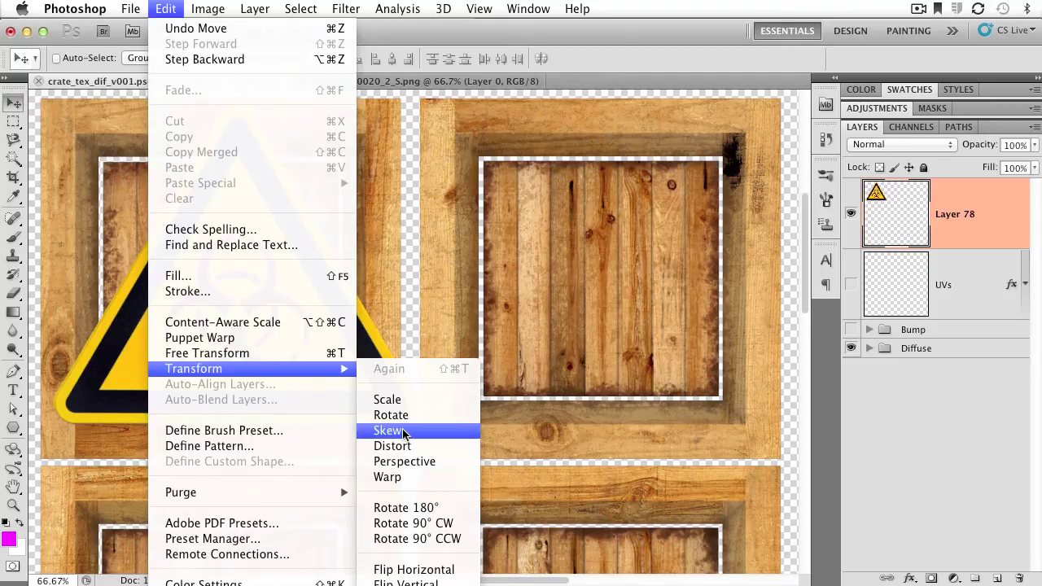
pyautogui.click(380, 399)
# - Scale the sign to 47.23%, center it in the upper-left crate panel, and commit
pyautogui.moveTo(274, 236); pyautogui.dragTo(432, 263)
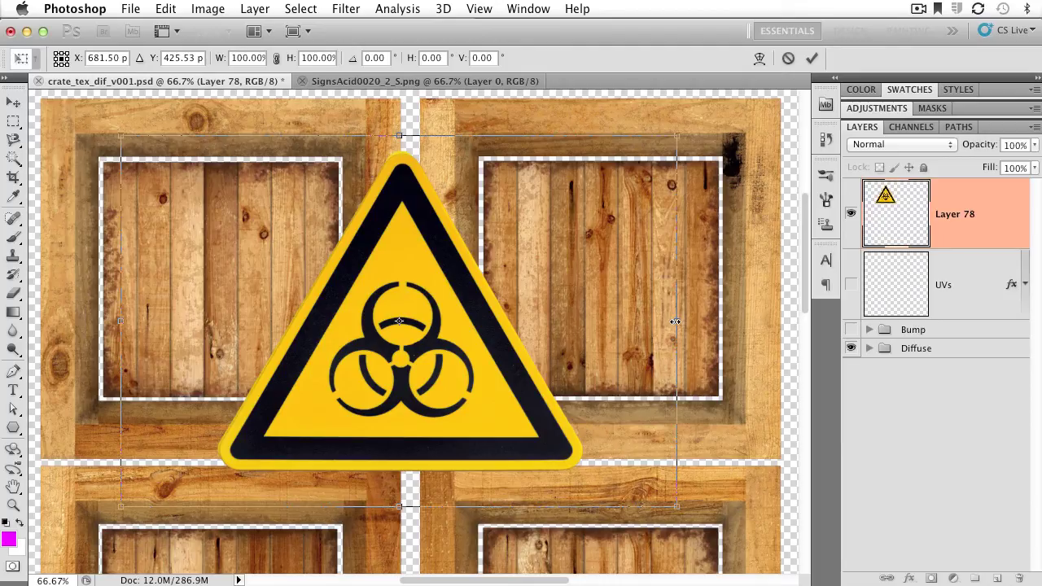
pyautogui.moveTo(676, 321); pyautogui.dragTo(700, 329)
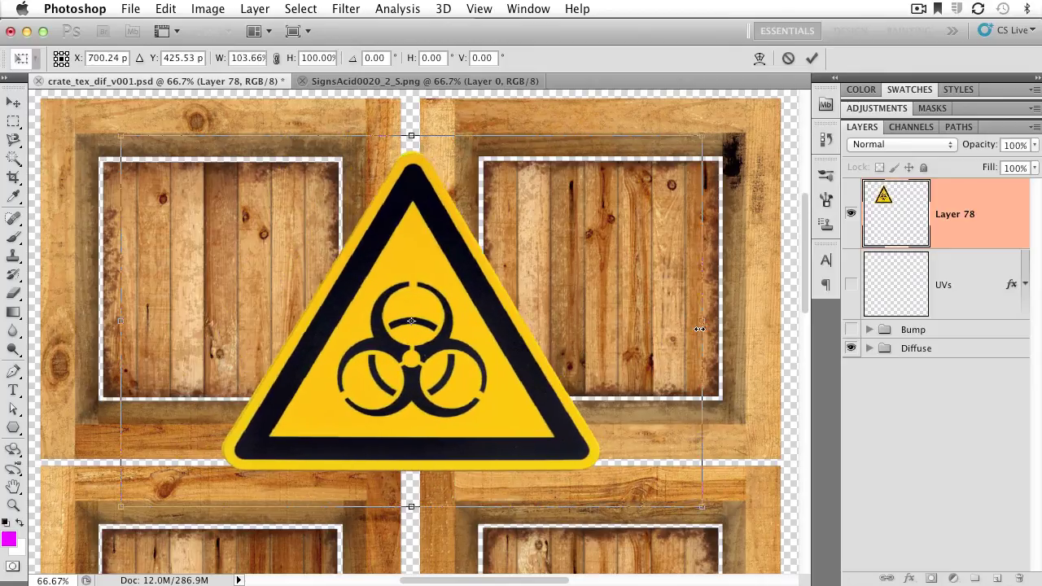
pyautogui.hotkey('ctrl', 'z')
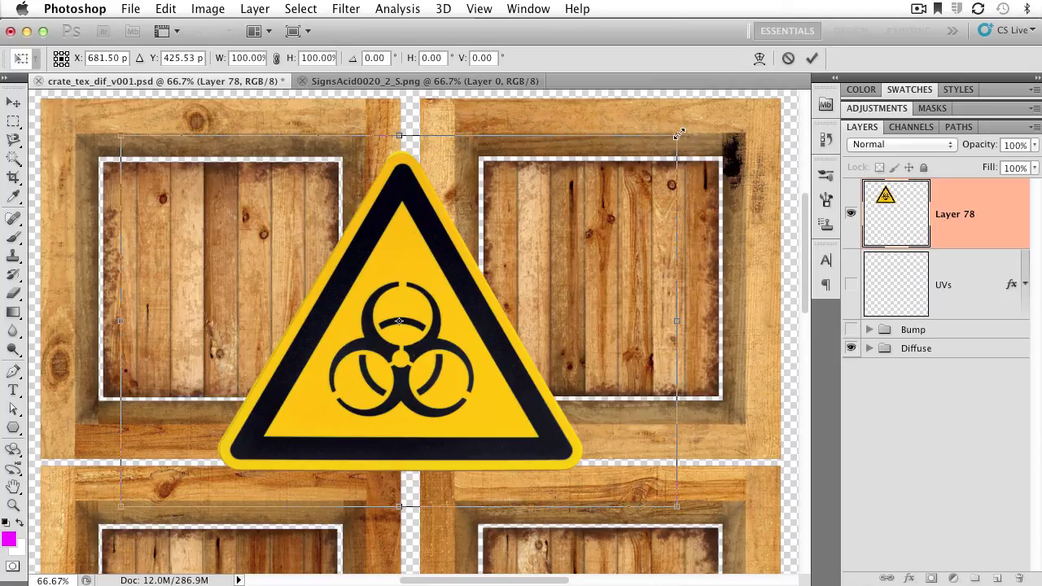
pyautogui.moveTo(677, 132); pyautogui.dragTo(425, 321)
pyautogui.moveTo(346, 344); pyautogui.dragTo(225, 257)
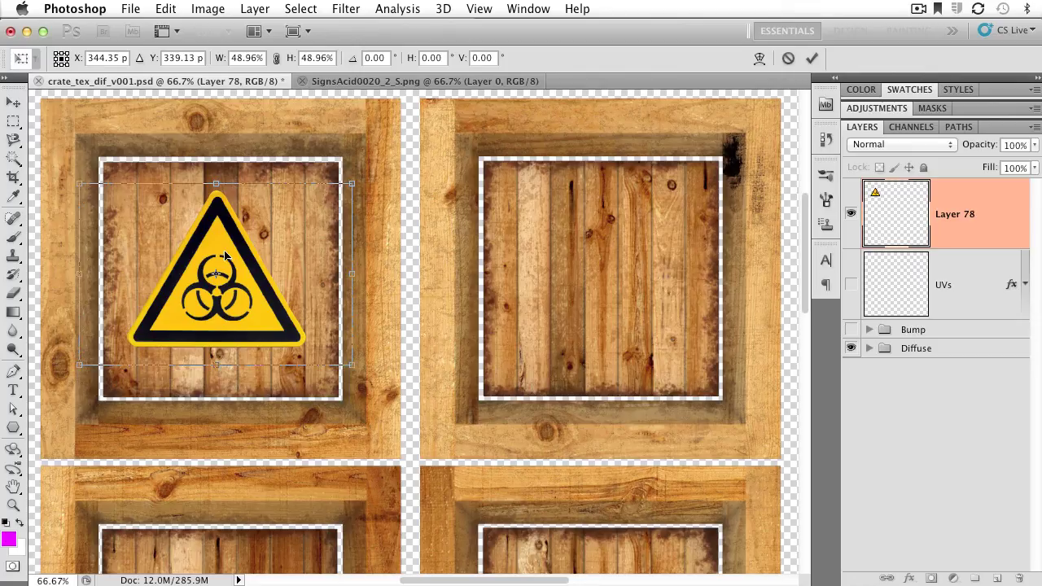
pyautogui.moveTo(352, 184); pyautogui.dragTo(342, 191)
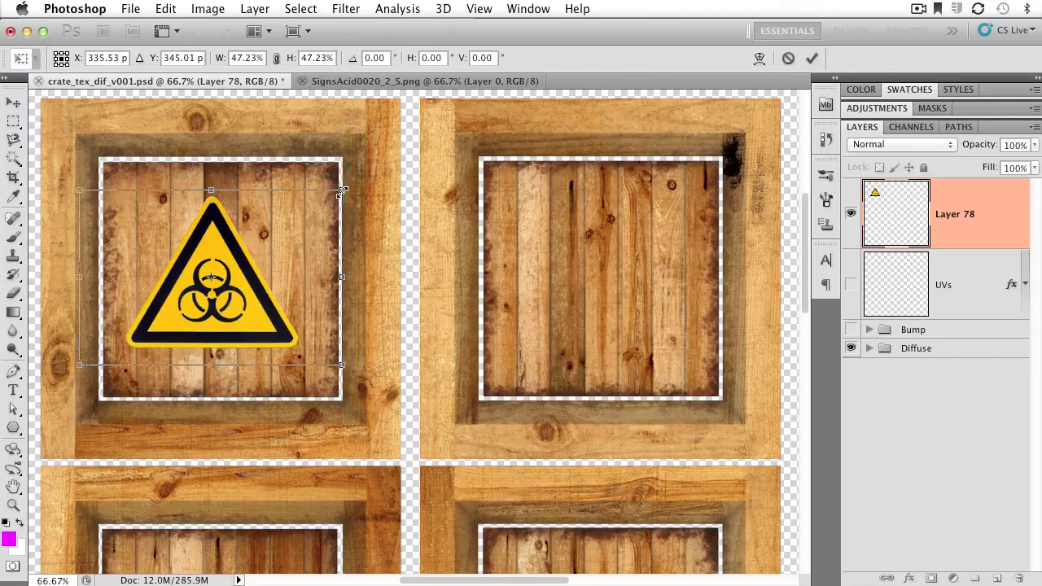
pyautogui.moveTo(218, 245); pyautogui.dragTo(228, 241)
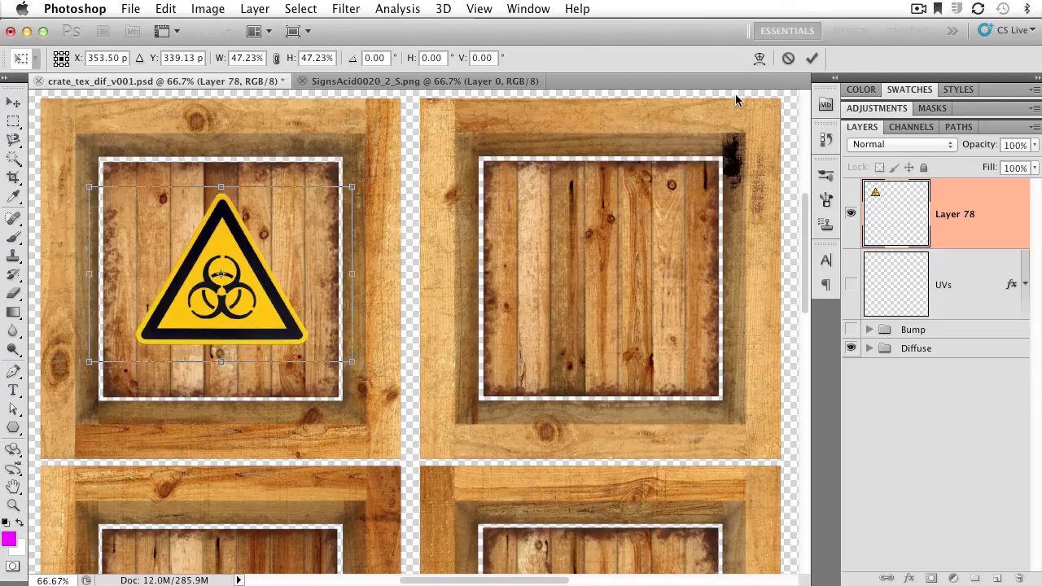
pyautogui.click(811, 59)
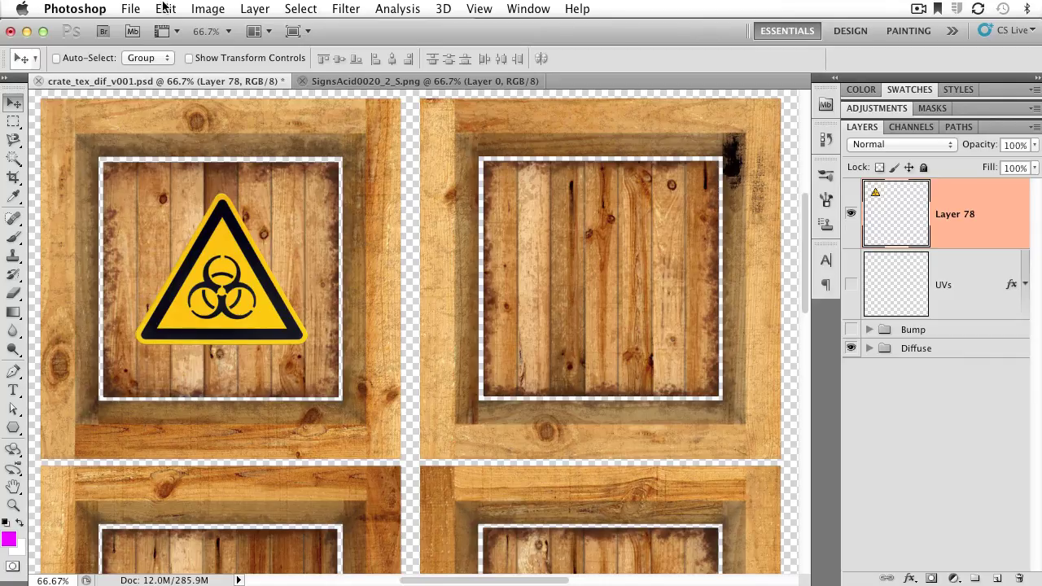
pyautogui.click(165, 8)
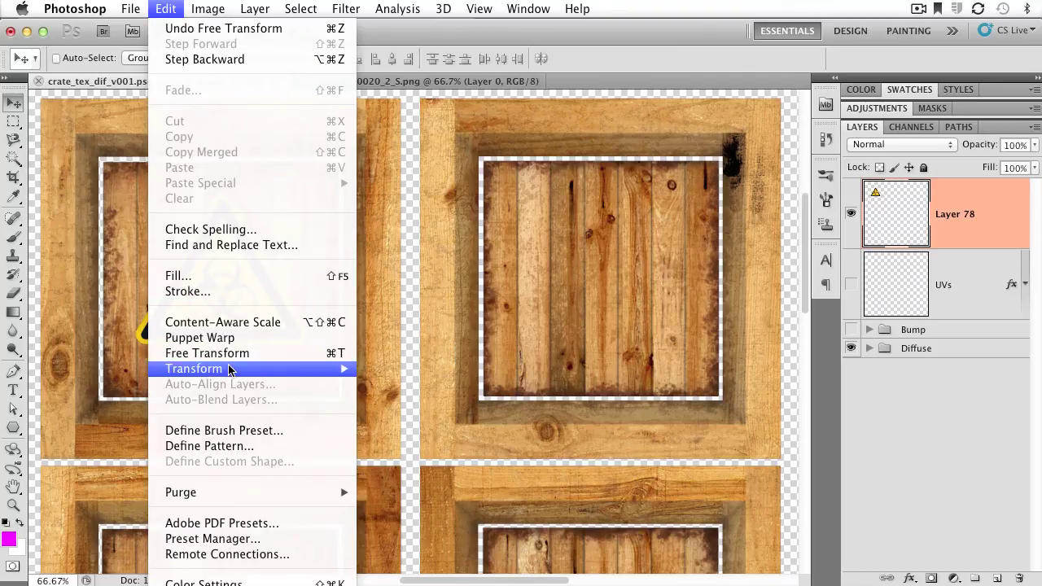
pyautogui.moveTo(231, 368)
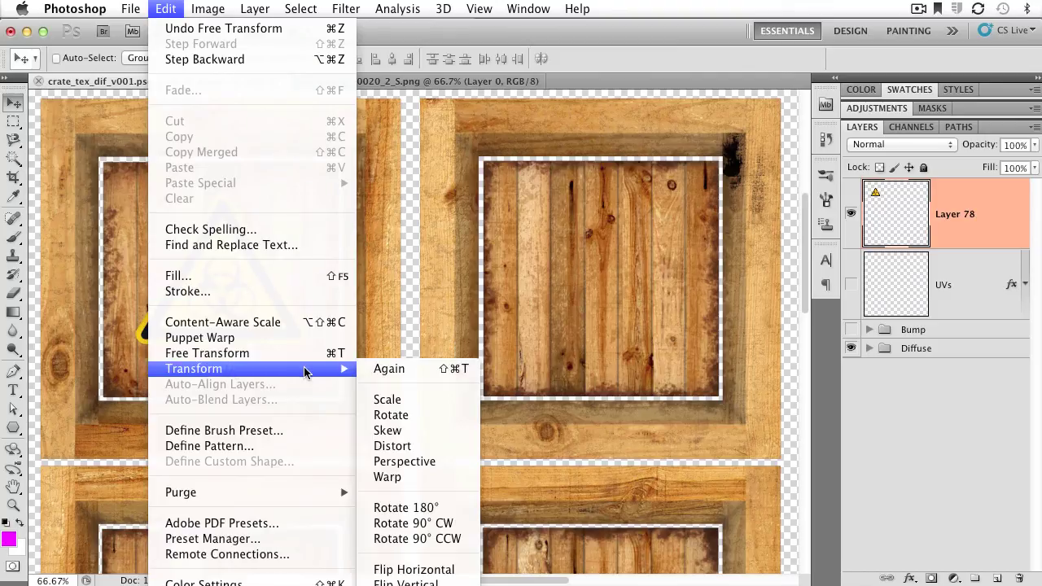
pyautogui.click(419, 507)
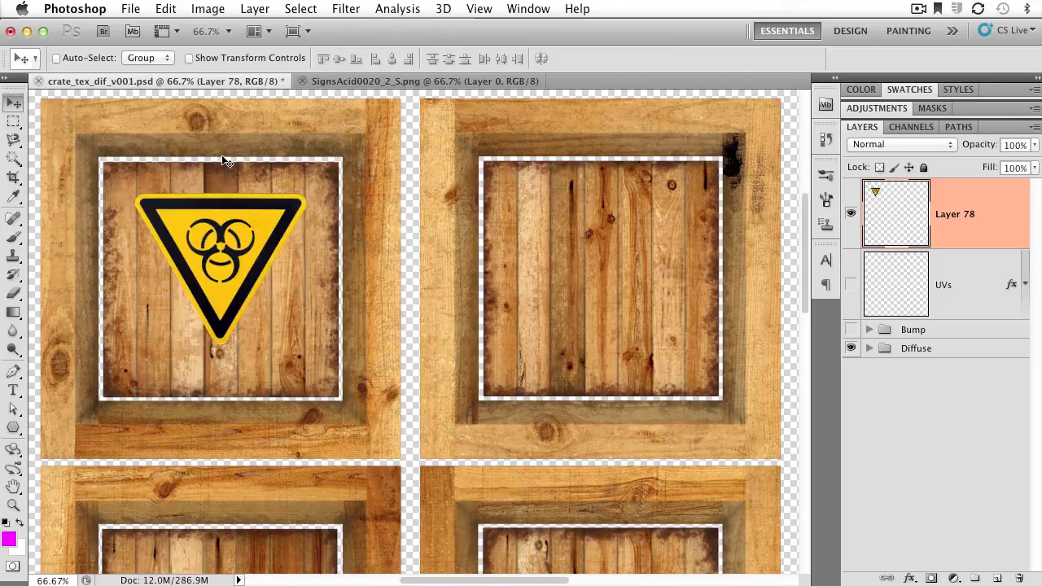
pyautogui.press('super+z')
pyautogui.click(166, 8)
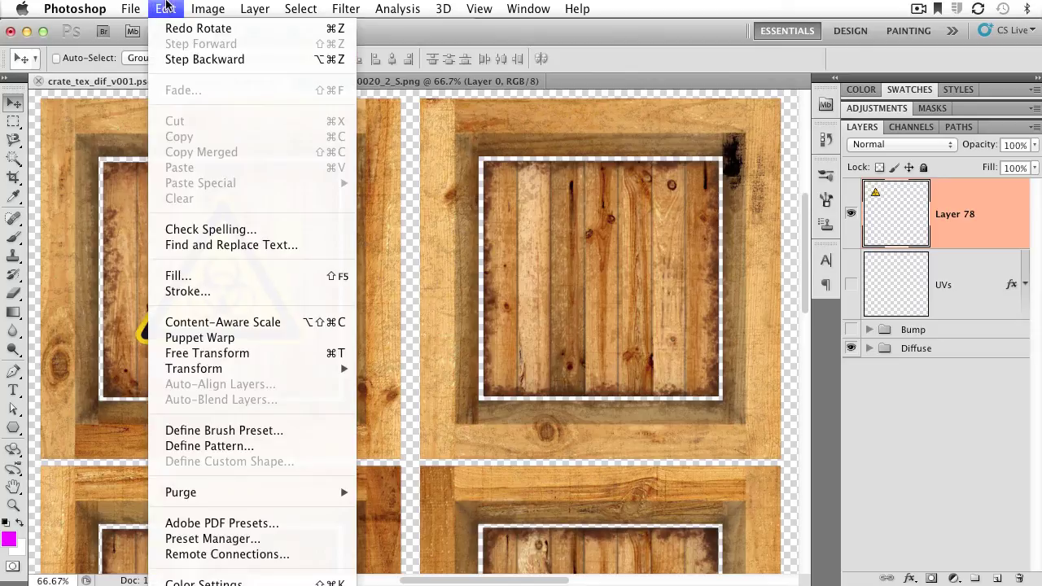
pyautogui.moveTo(245, 371)
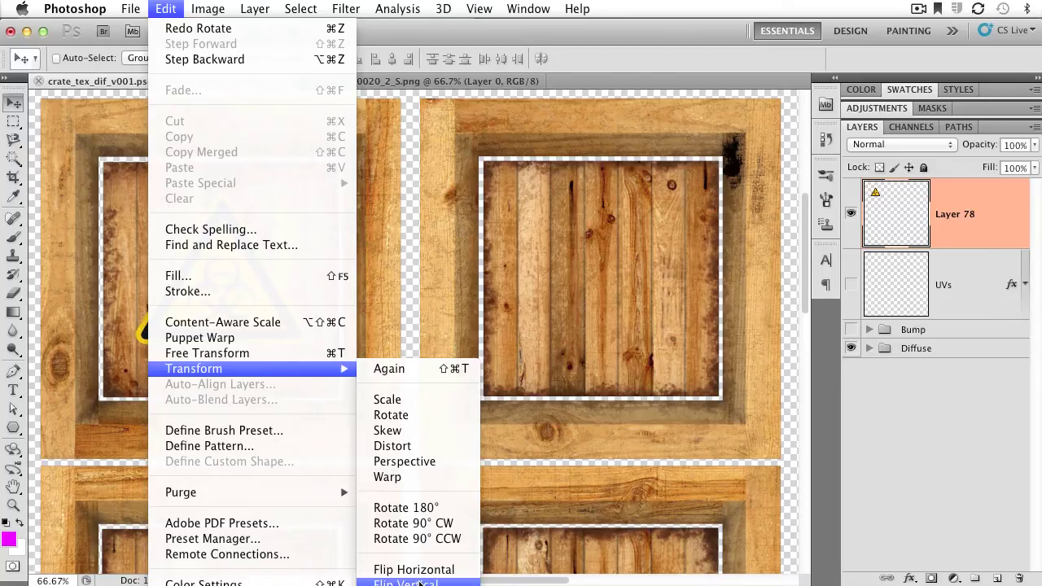
pyautogui.click(413, 583)
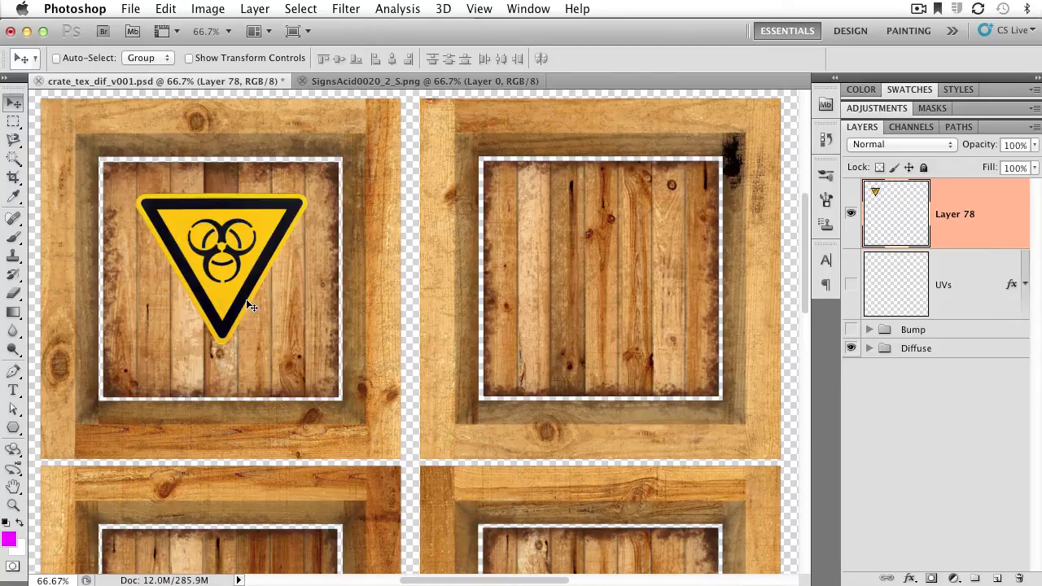
pyautogui.press('super+z')
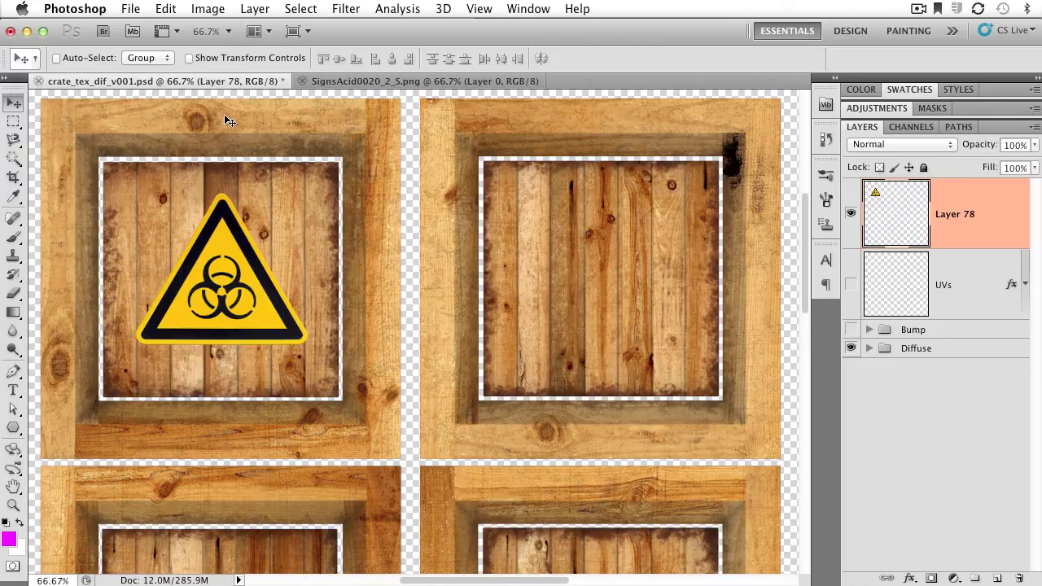
# - Free-transform the sign to 93.70%, rotate it slightly, and lower it to Y 362.15 px
pyautogui.click(173, 9)
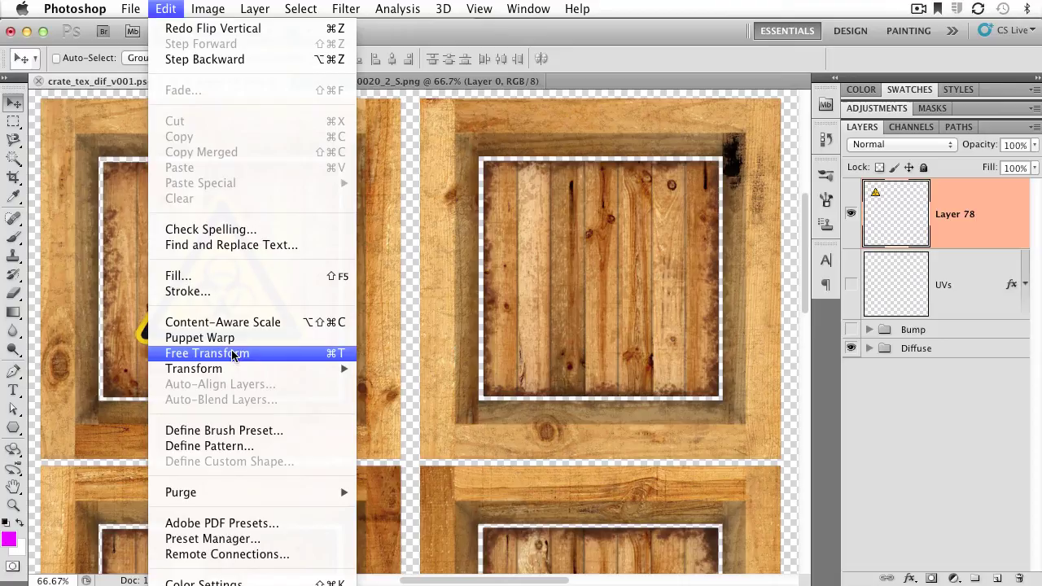
pyautogui.click(249, 358)
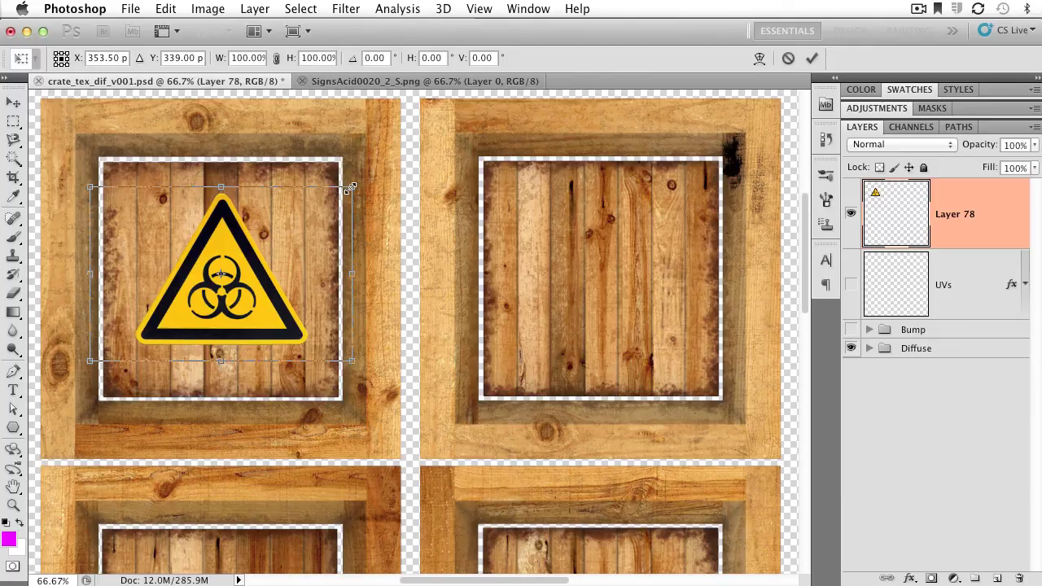
pyautogui.moveTo(349, 188)
pyautogui.mouseDown()
pyautogui.moveTo(295, 226)
pyautogui.moveTo(336, 195)
pyautogui.mouseUp()
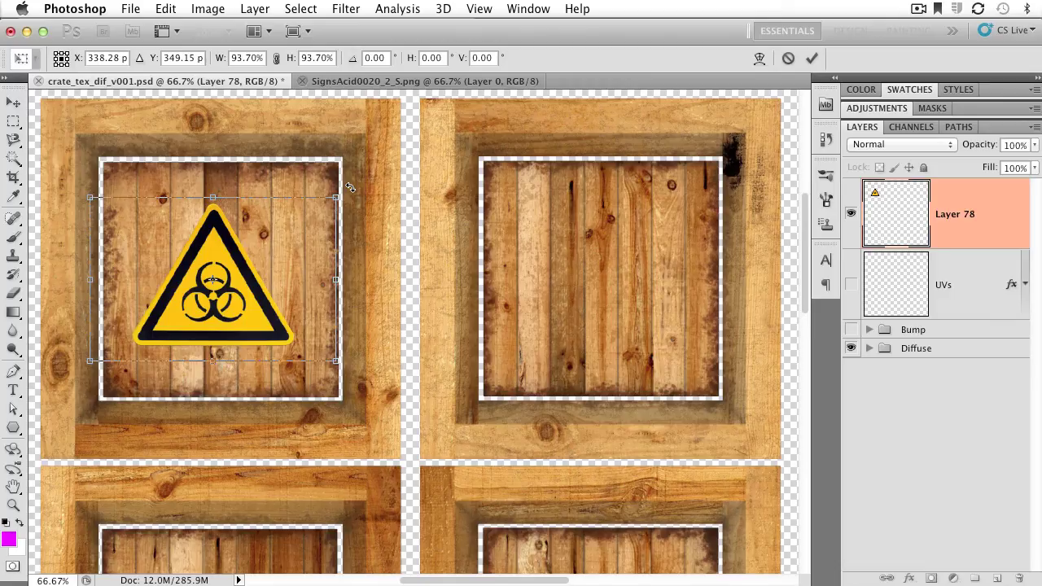
pyautogui.moveTo(350, 188); pyautogui.dragTo(318, 210)
pyautogui.moveTo(153, 63)
pyautogui.mouseDown()
pyautogui.moveTo(163, 65)
pyautogui.moveTo(137, 63)
pyautogui.moveTo(158, 67)
pyautogui.mouseUp()
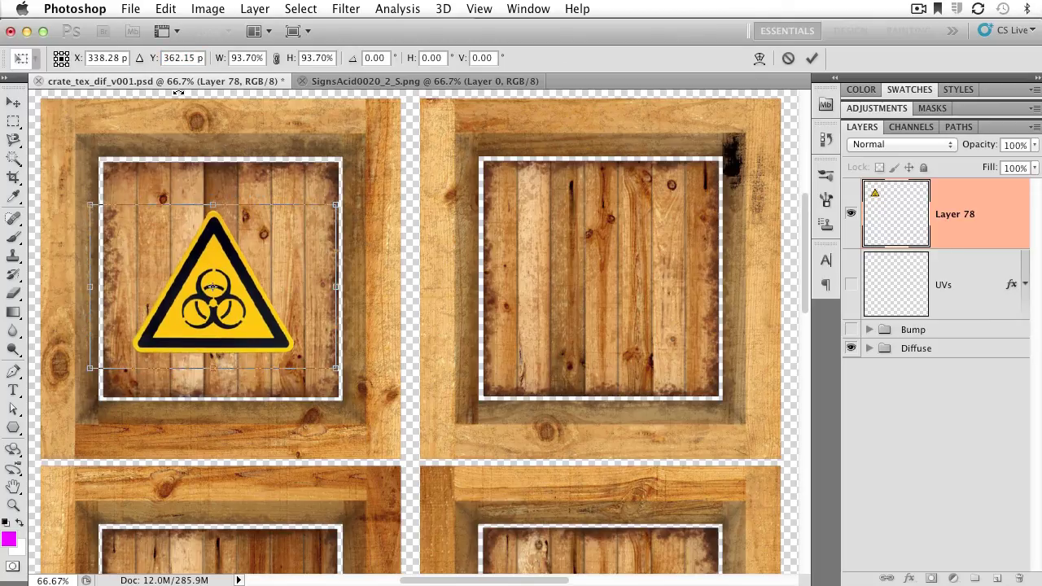
# - Link width and height and enlarge the sign proportionally to 109.70%
pyautogui.moveTo(222, 61); pyautogui.dragTo(228, 68)
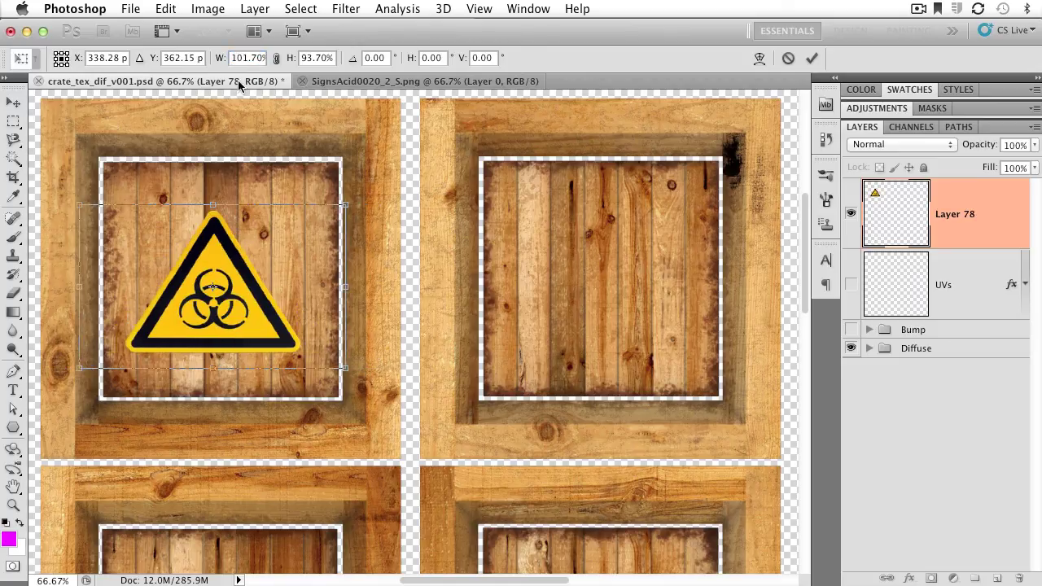
pyautogui.press('super+z')
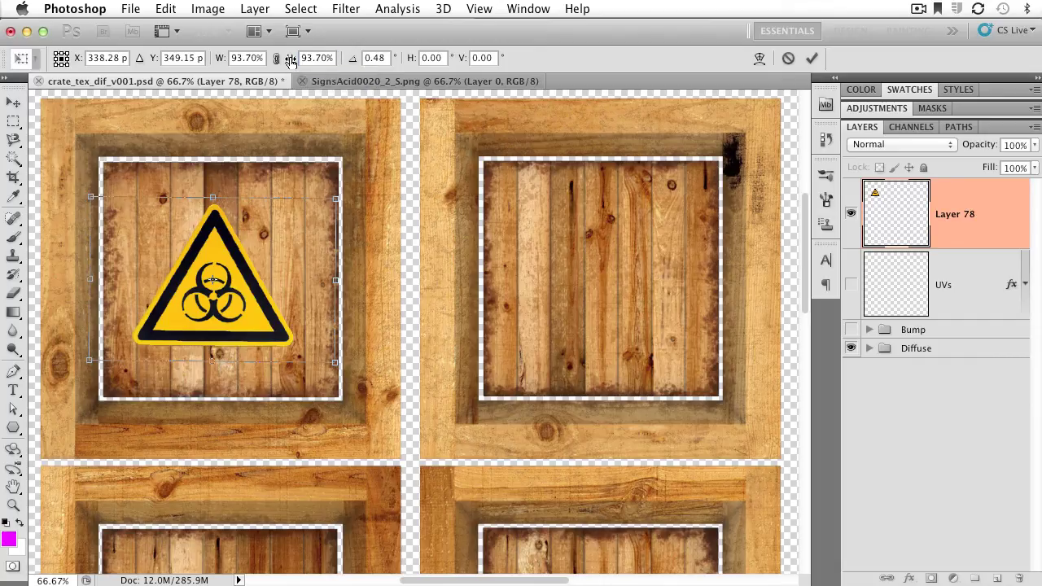
pyautogui.moveTo(291, 61)
pyautogui.mouseDown()
pyautogui.moveTo(353, 63)
pyautogui.moveTo(256, 69)
pyautogui.moveTo(296, 69)
pyautogui.mouseUp()
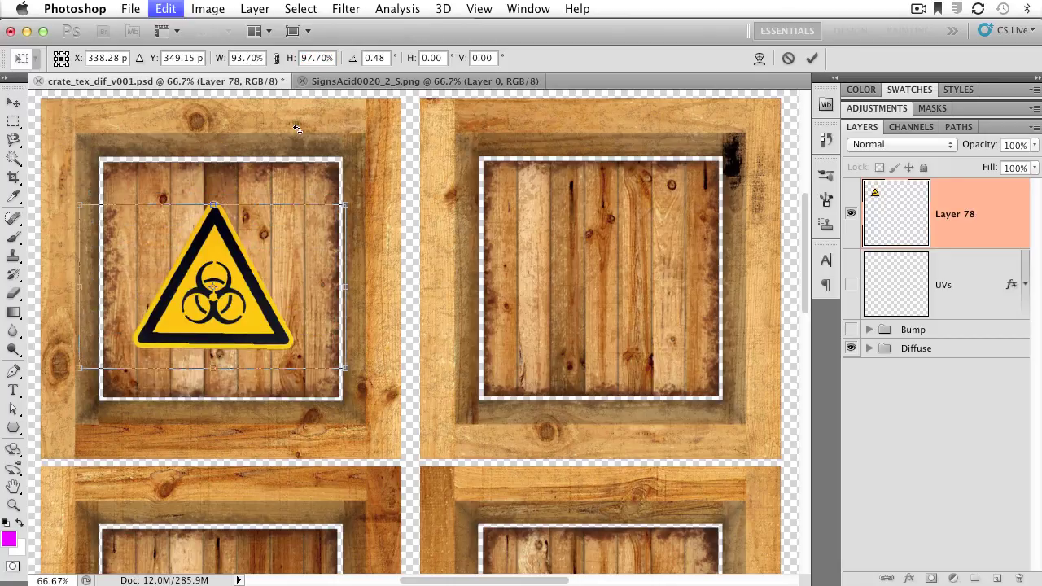
pyautogui.hotkey('ctrl', 'z')
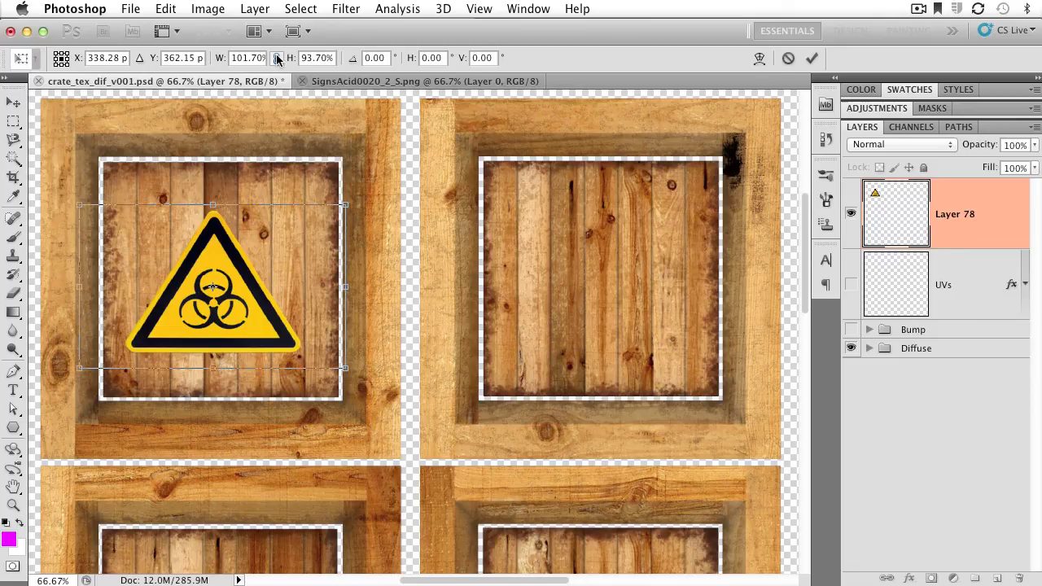
pyautogui.click(277, 60)
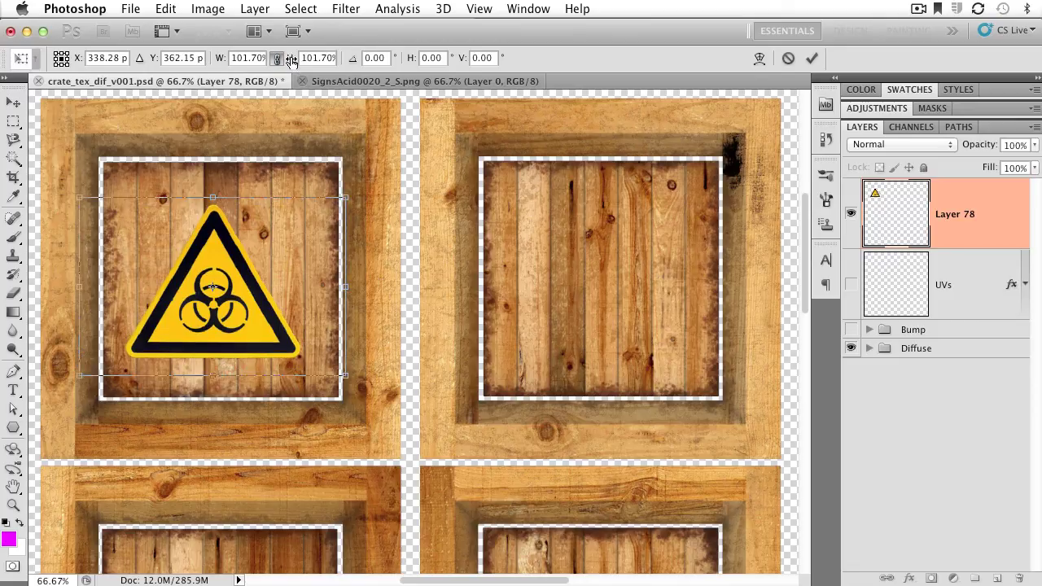
pyautogui.moveTo(291, 63)
pyautogui.mouseDown()
pyautogui.moveTo(324, 65)
pyautogui.moveTo(276, 63)
pyautogui.moveTo(301, 66)
pyautogui.mouseUp()
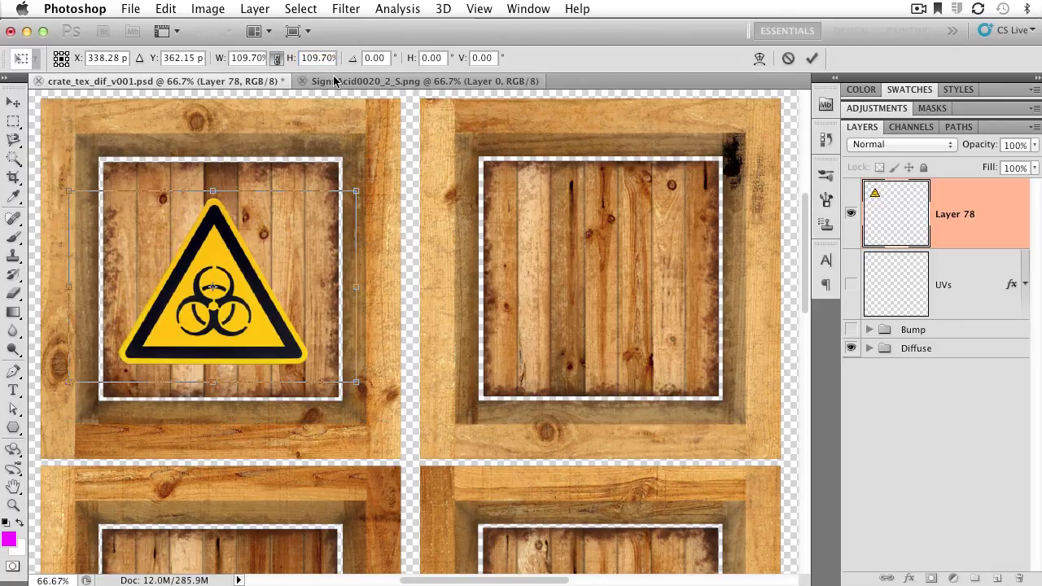
# - Rotate the sign to about 75.79° and give it a −3.02° horizontal skew
pyautogui.click(386, 55)
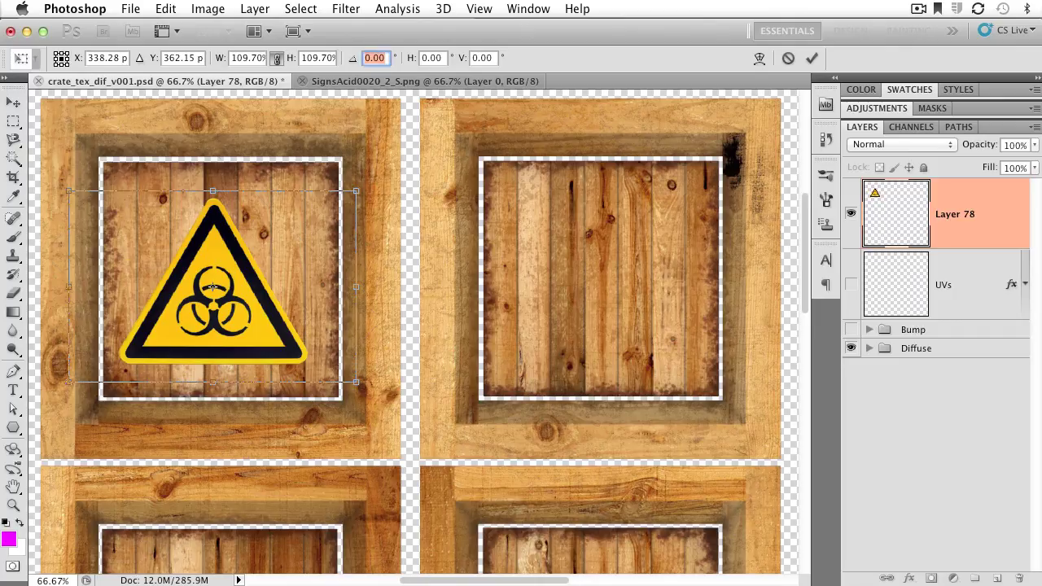
pyautogui.write('45')
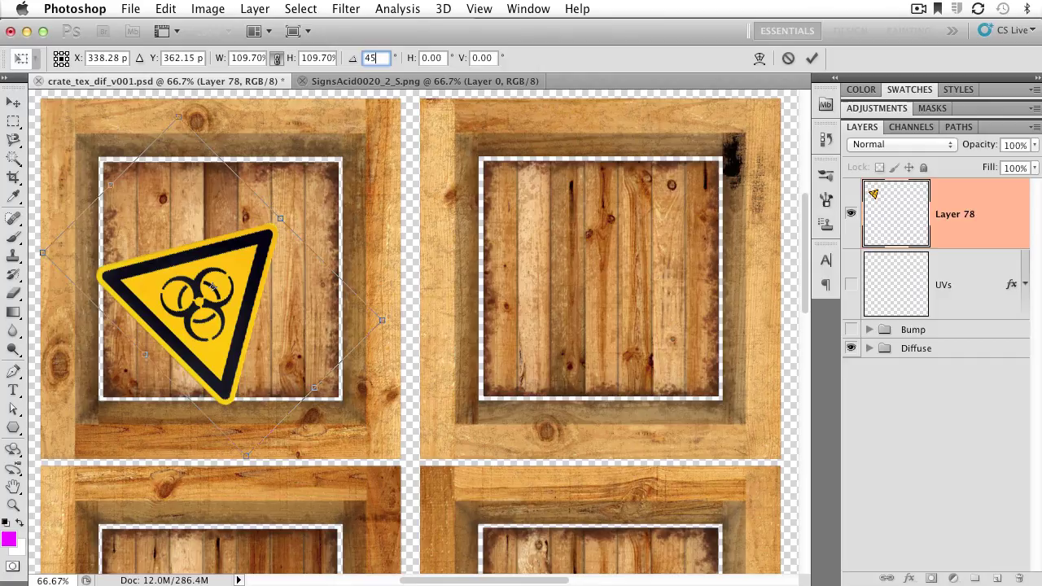
pyautogui.press('BackSpace')
pyautogui.press('BackSpace')
pyautogui.write('66')
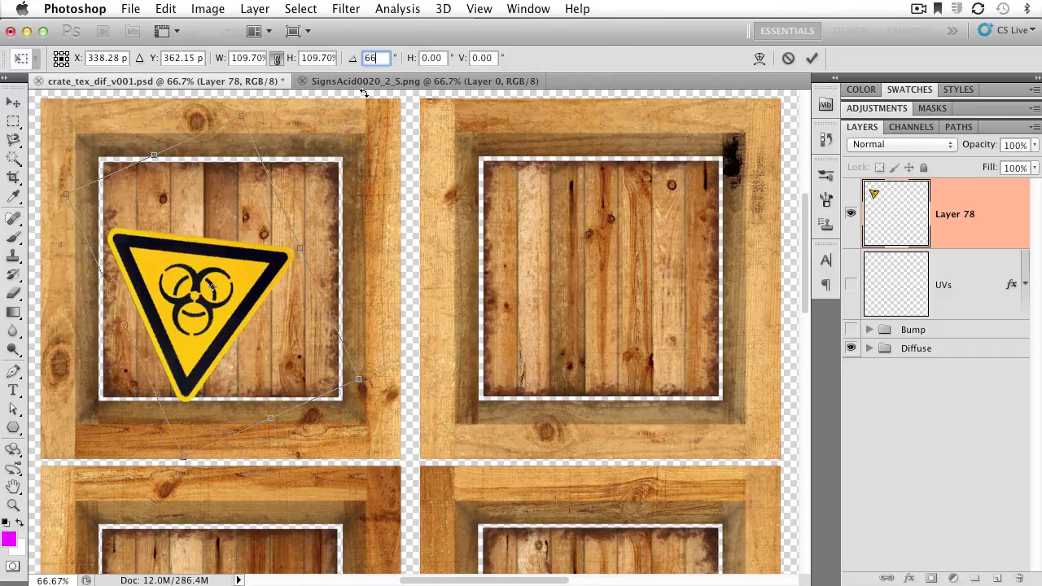
pyautogui.write('.33')
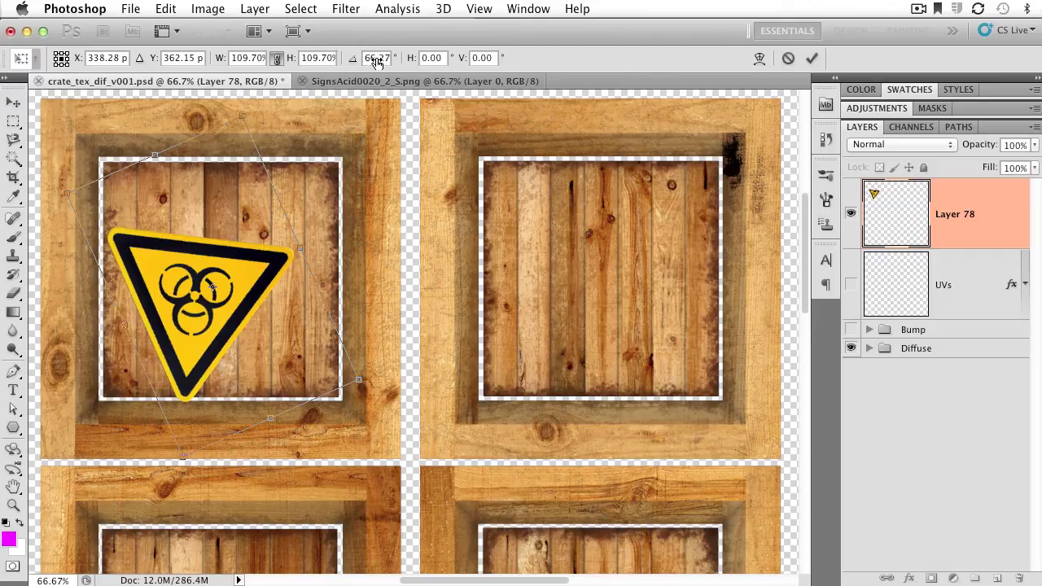
pyautogui.moveTo(372, 63); pyautogui.dragTo(682, 63)
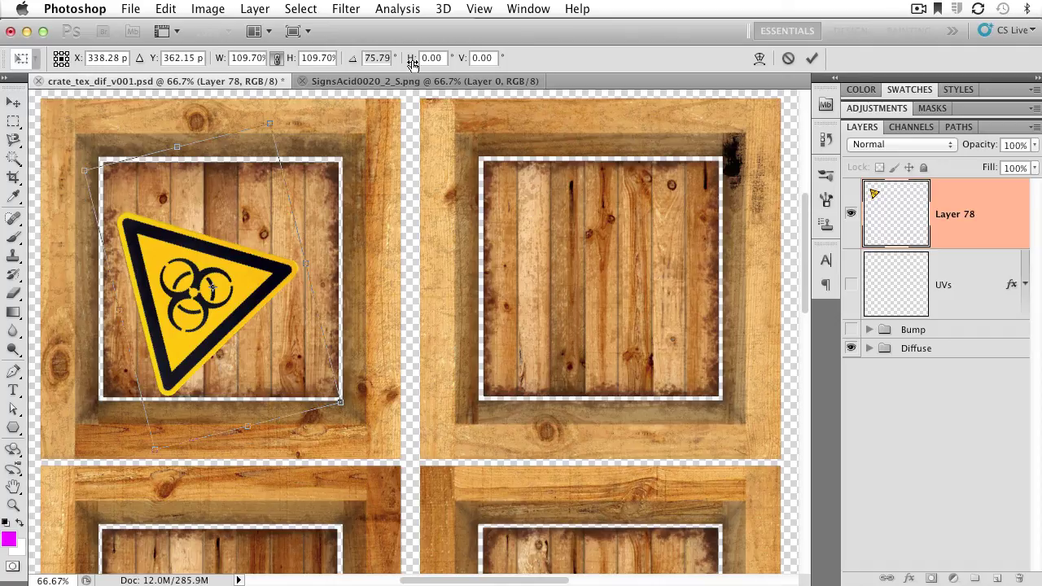
pyautogui.moveTo(412, 60); pyautogui.dragTo(156, 67)
pyautogui.hotkey('shift', 'Tab')
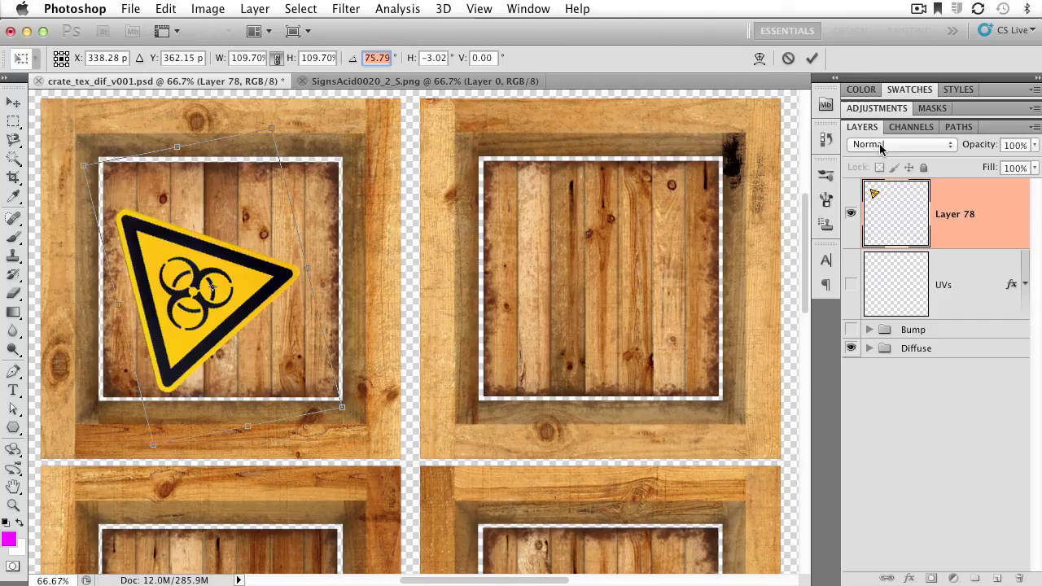
# - Cancel the rotated and skewed trial transforms so the sign stays upright and unskewed
pyautogui.click(788, 58)
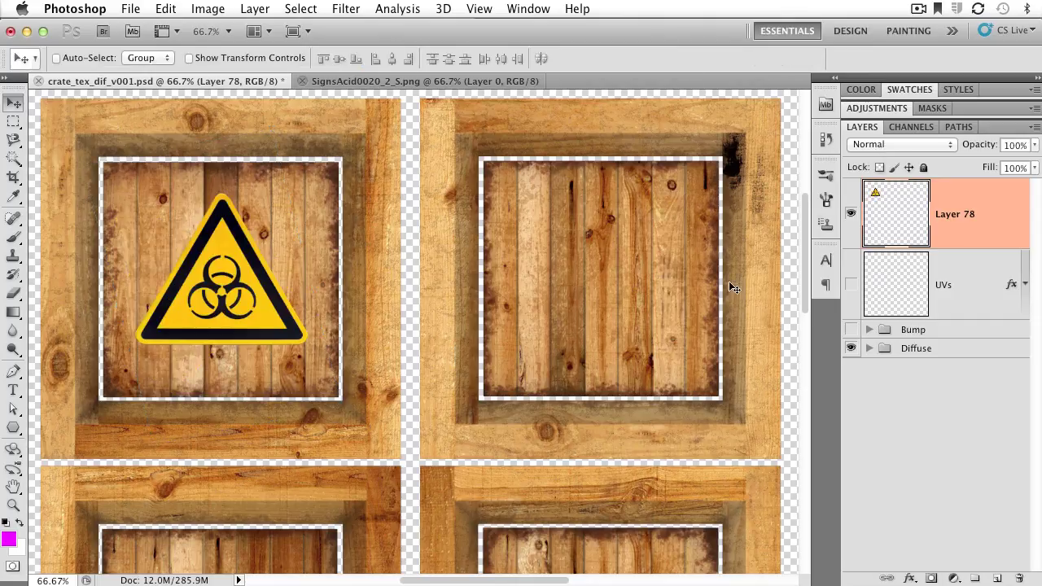
pyautogui.click(166, 8)
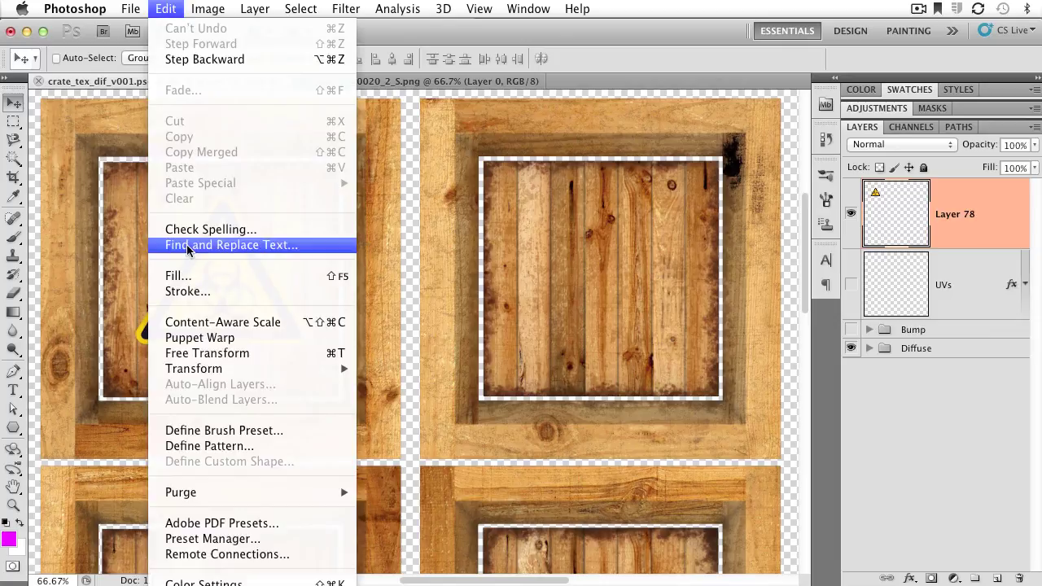
pyautogui.click(215, 357)
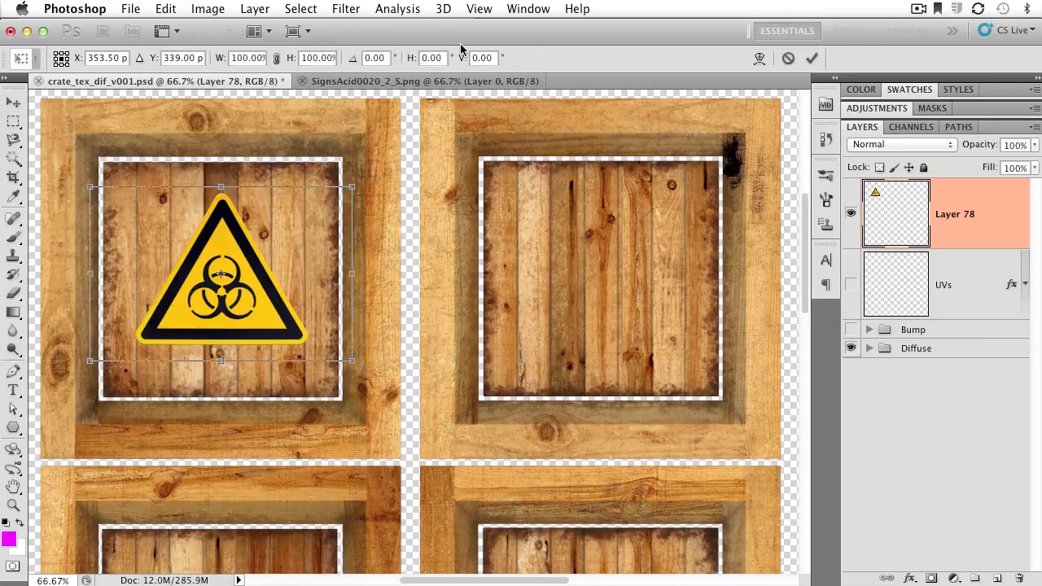
pyautogui.moveTo(411, 58); pyautogui.dragTo(798, 118)
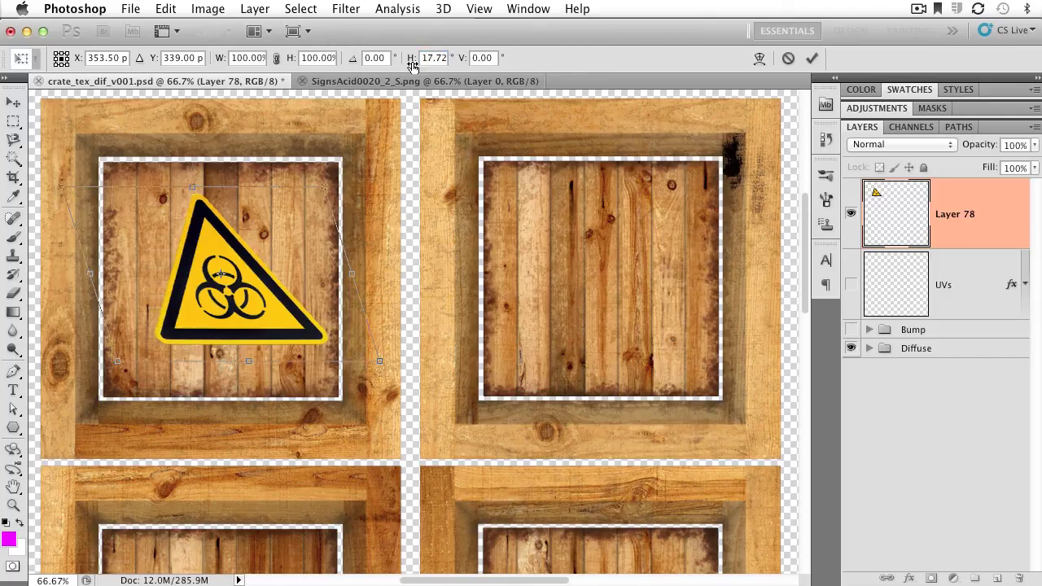
pyautogui.moveTo(460, 59); pyautogui.dragTo(560, 182)
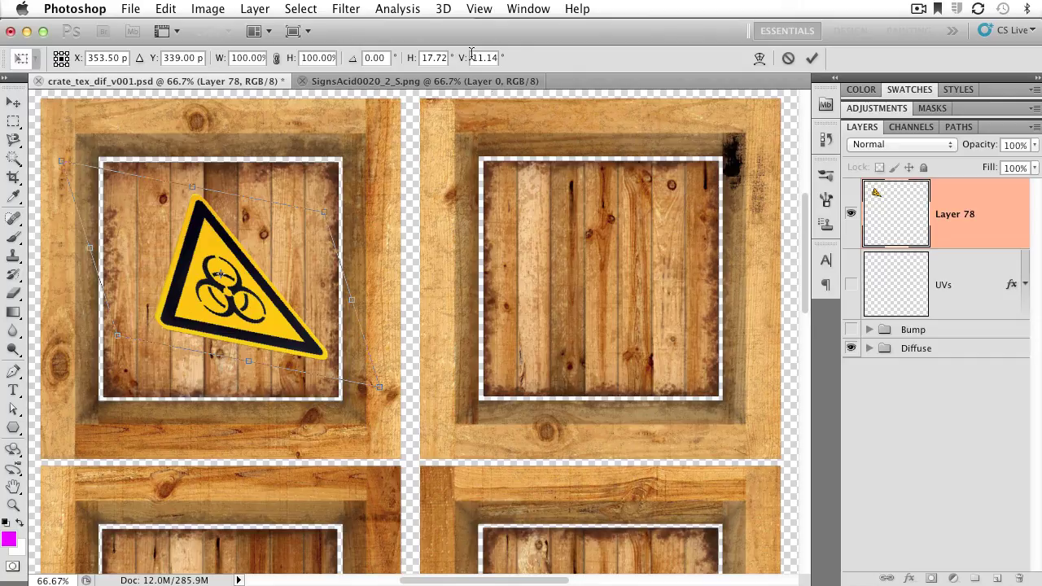
pyautogui.moveTo(471, 57); pyautogui.dragTo(782, 99)
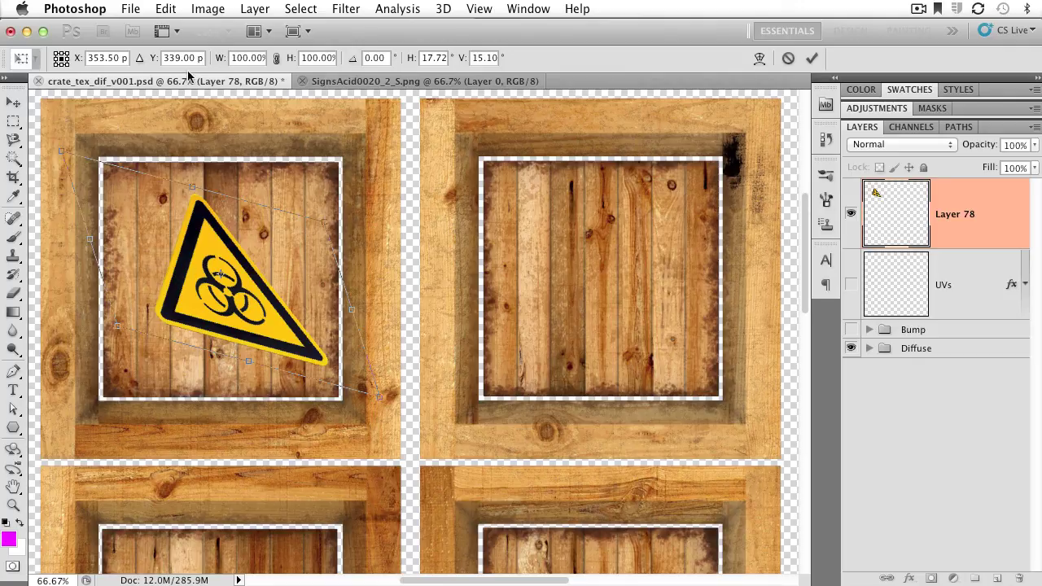
pyautogui.click(788, 57)
pyautogui.click(167, 8)
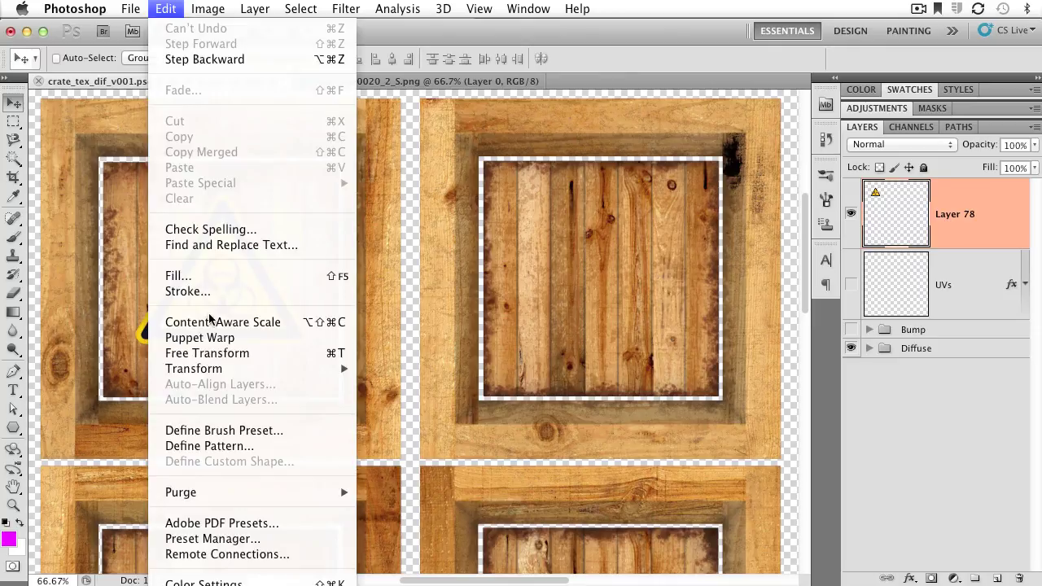
pyautogui.moveTo(221, 370)
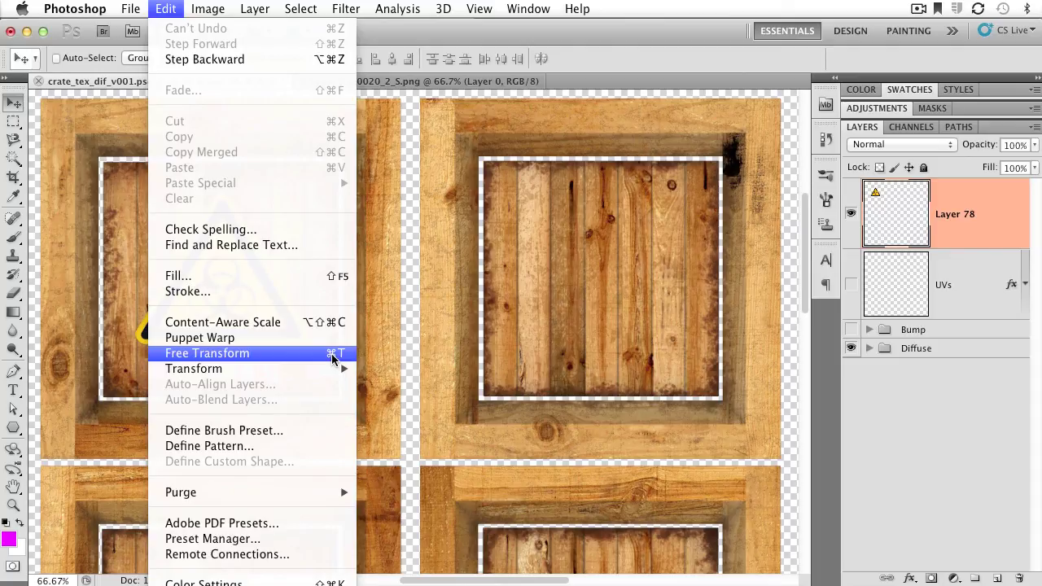
pyautogui.click(378, 337)
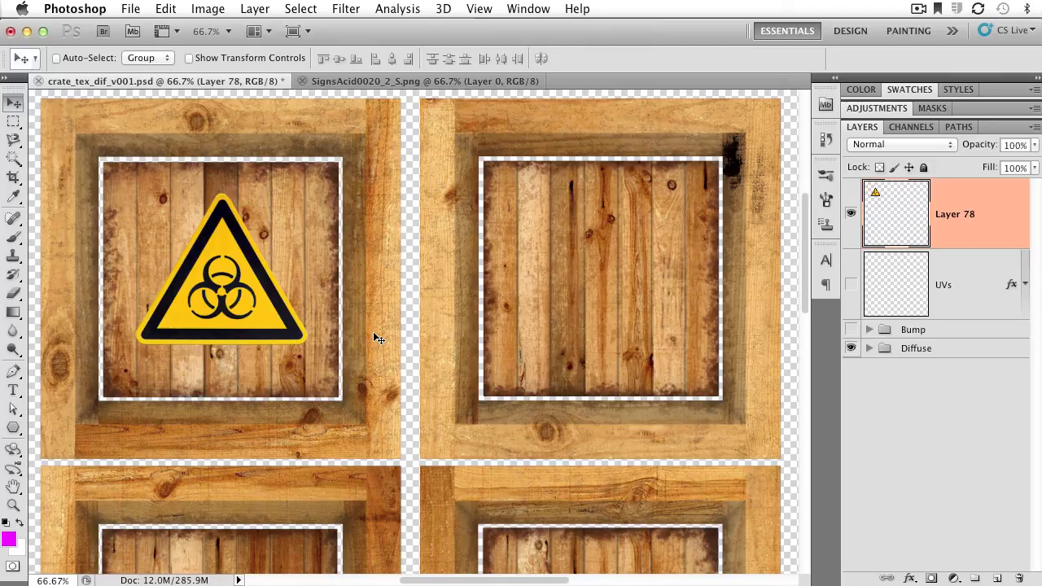